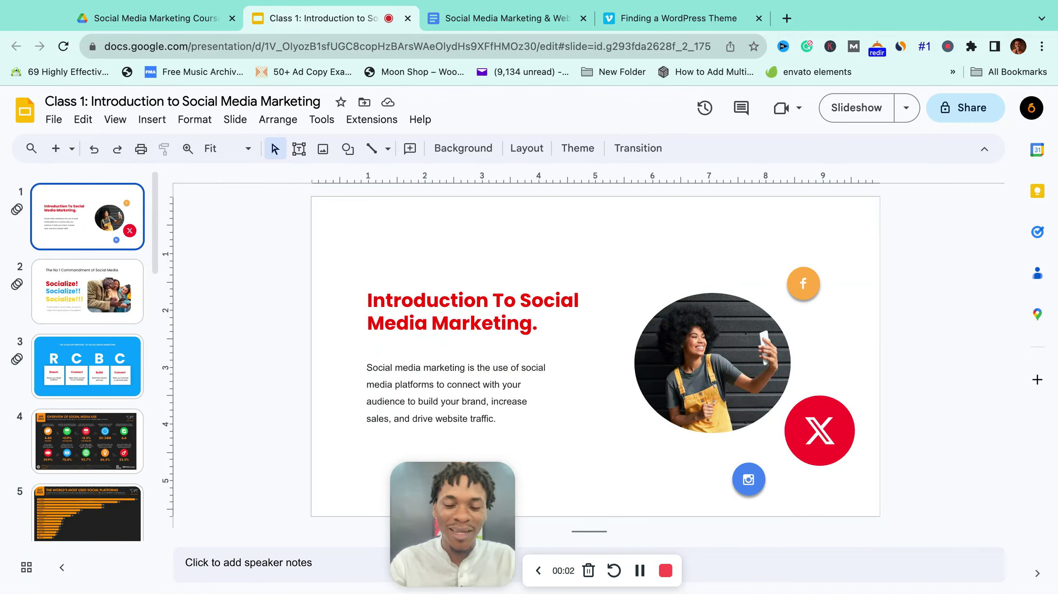
- Present the title slide full-screen, leave the presentation, and switch to the course outline document
{"action": "left_click", "coordinate": [856, 118]}
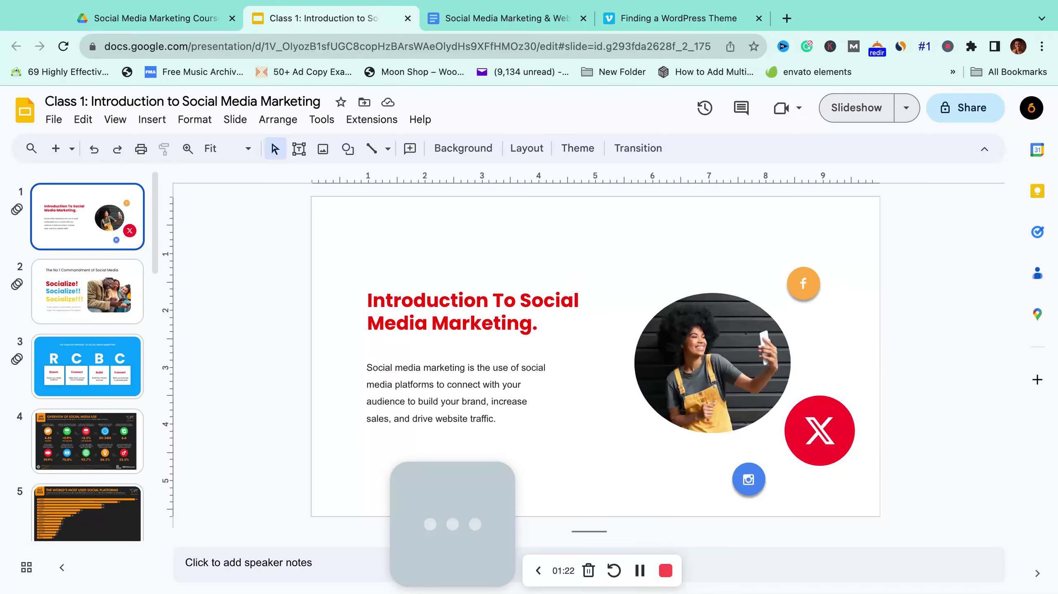
{"action": "key", "text": "Escape"}
{"action": "left_click", "coordinate": [504, 18]}
{"action": "scroll", "coordinate": [485, 234], "scroll_direction": "down", "scroll_amount": 5}
{"action": "scroll", "coordinate": [490, 230], "scroll_direction": "up", "scroll_amount": 10}
{"action": "scroll", "coordinate": [489, 227], "scroll_direction": "down", "scroll_amount": 1}
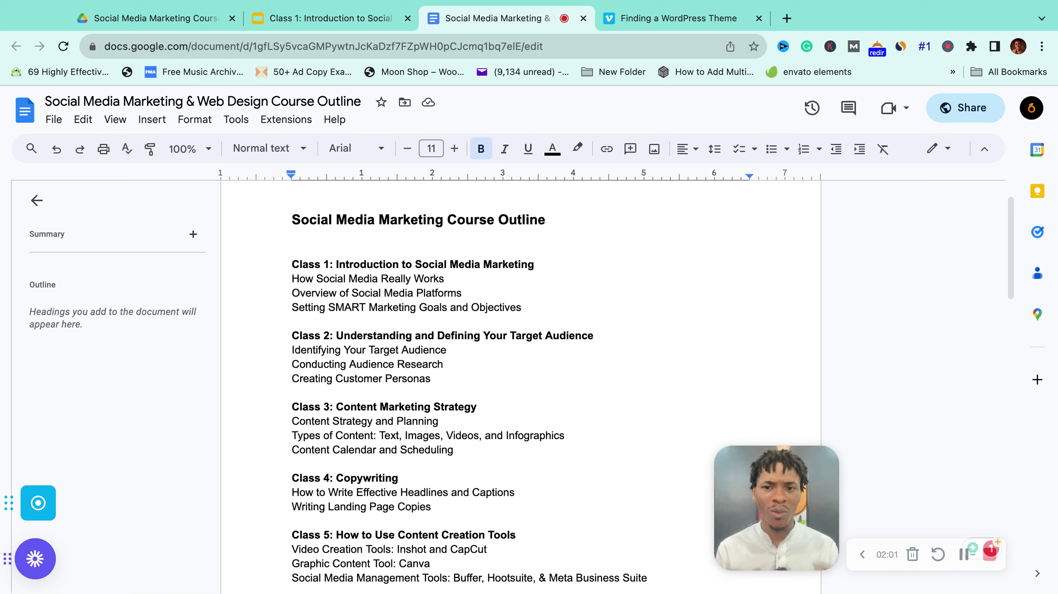
{"action": "scroll", "coordinate": [628, 454], "scroll_direction": "down", "scroll_amount": 3}
{"action": "scroll", "coordinate": [570, 464], "scroll_direction": "down", "scroll_amount": 1}
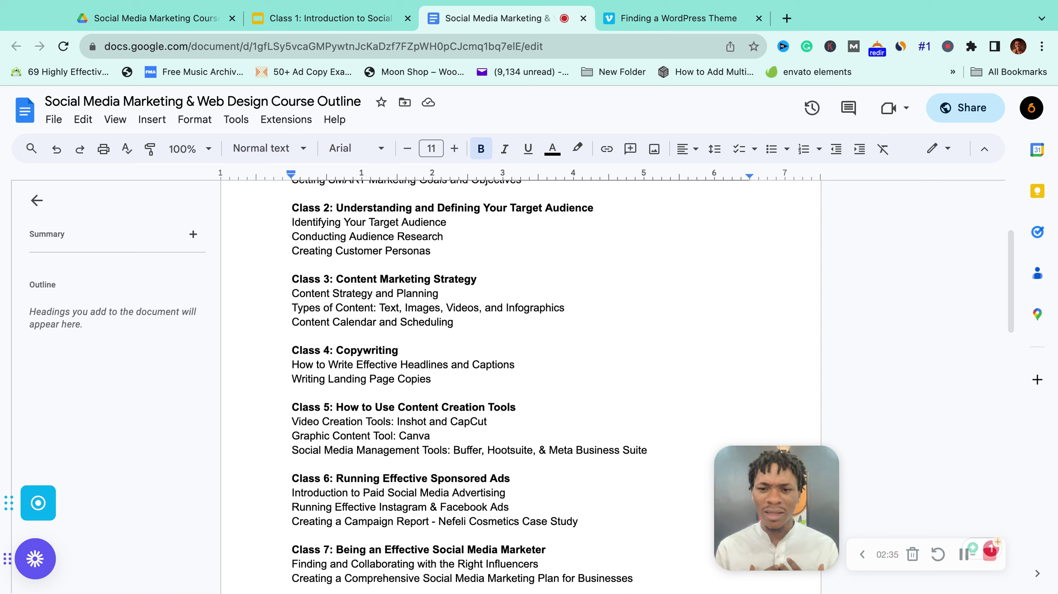
{"action": "scroll", "coordinate": [529, 380], "scroll_direction": "down", "scroll_amount": 1}
{"action": "scroll", "coordinate": [529, 380], "scroll_direction": "down", "scroll_amount": 2}
{"action": "scroll", "coordinate": [438, 555], "scroll_direction": "down", "scroll_amount": 1}
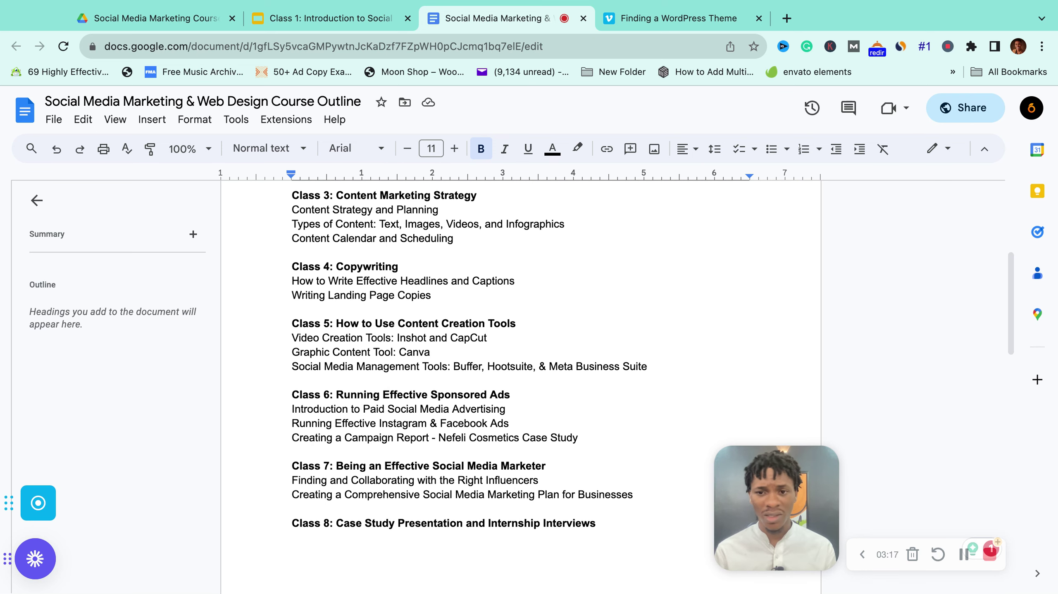